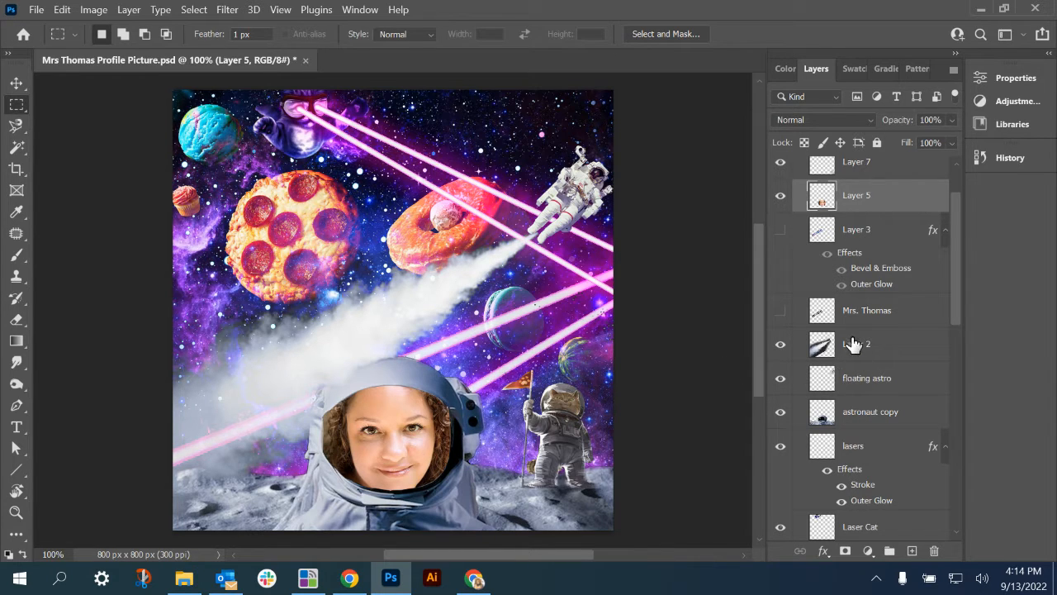
scroll(854, 347, "down", 5)
scroll(855, 347, "down", 1)
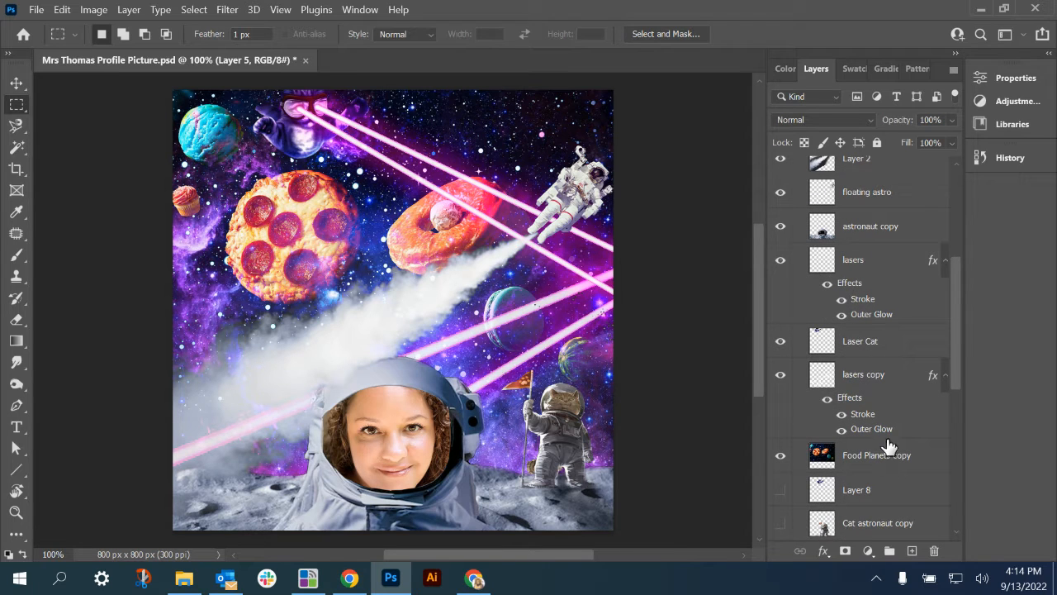
left_click_drag(23, 347, 66, 338)
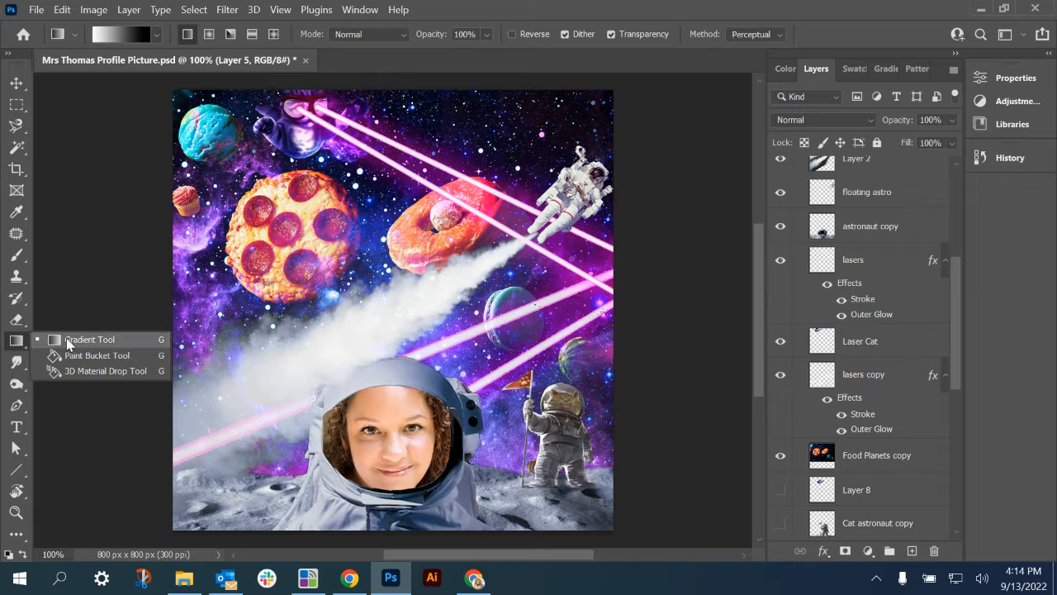
- Make a large rectangular selection across the middle of the canvas and add a new layer above Layer 5
left_click(16, 105)
left_click_drag(240, 175, 539, 463)
left_click(912, 551)
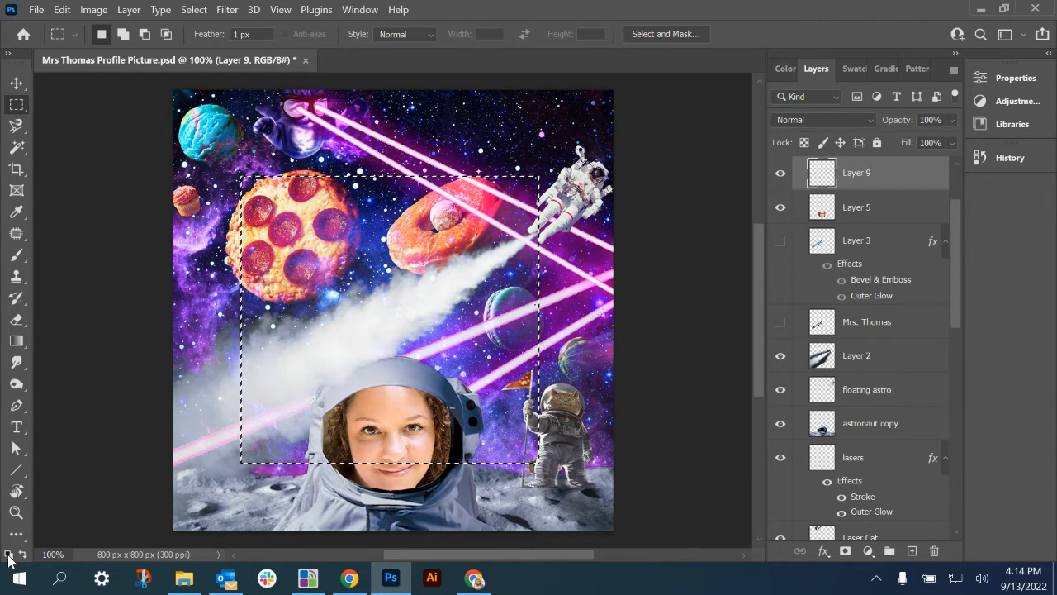
- Fill the rectangular selection on the new layer with bright red using the Paint Bucket, and deselect
left_click(786, 69)
left_click(917, 102)
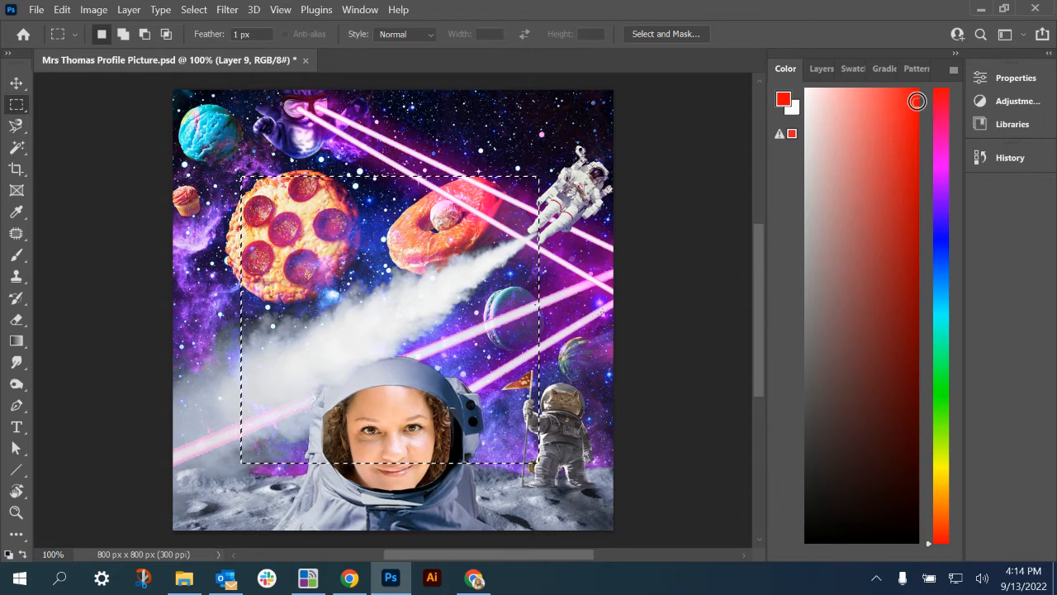
left_click_drag(18, 341, 54, 343)
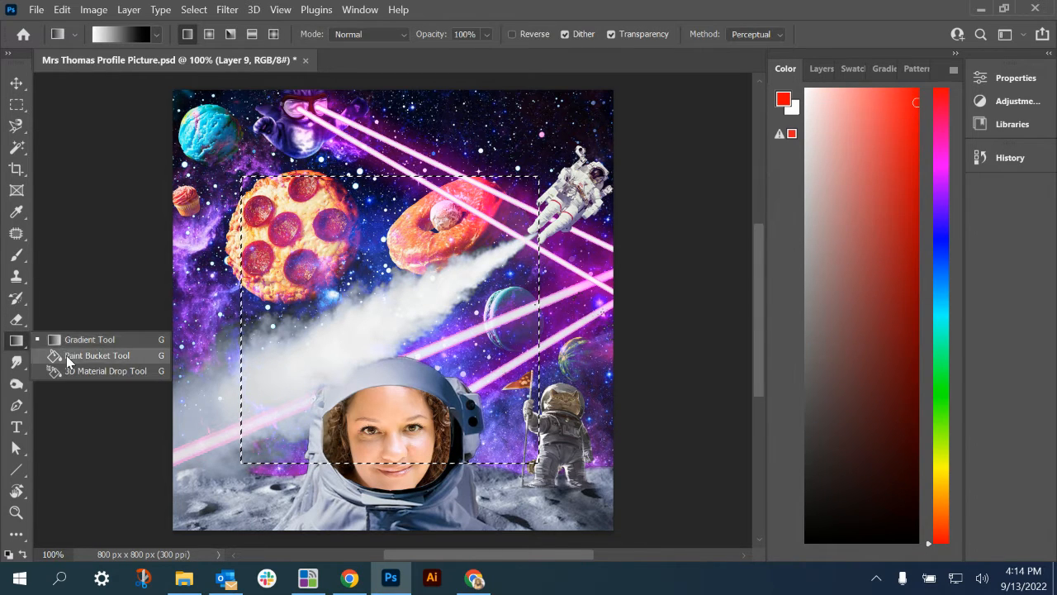
left_click(66, 355)
left_click(356, 286)
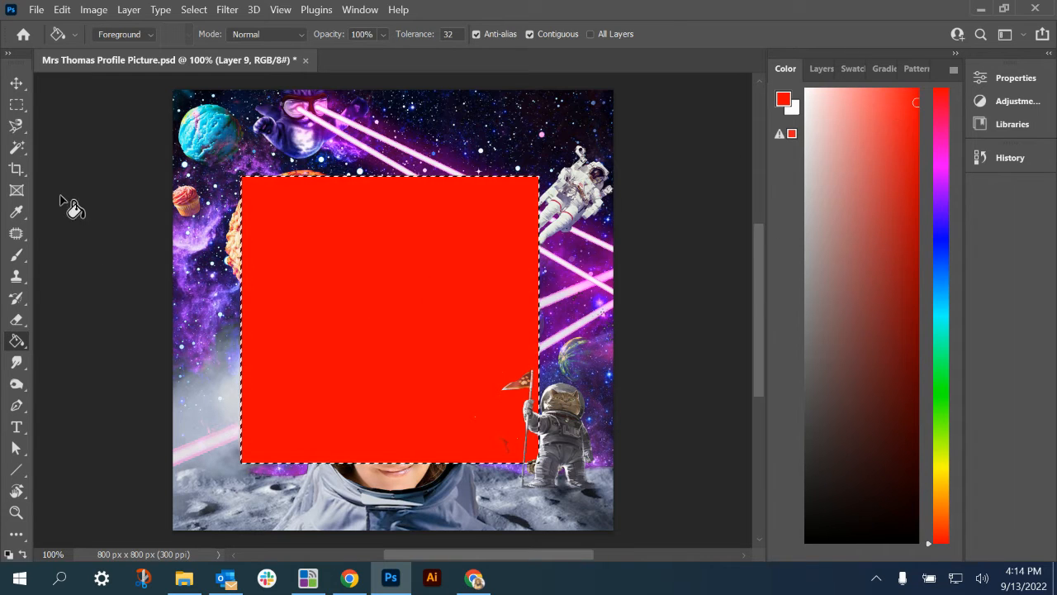
left_click(15, 105)
left_click(78, 128)
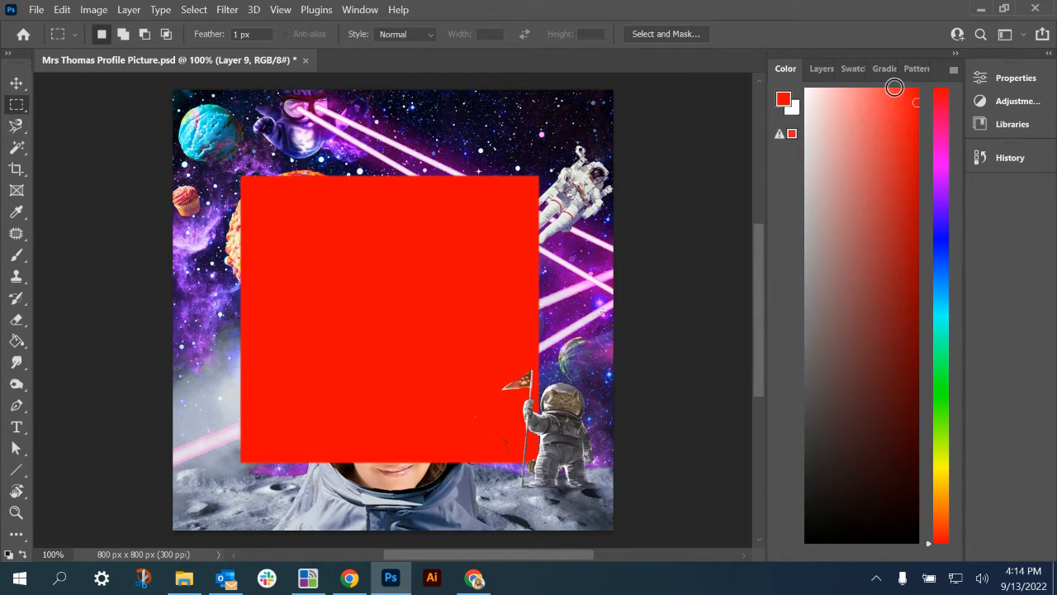
- Move the red square's layer to the top of the Edited group and save the document
left_click(814, 70)
scroll(899, 182, "up", 1)
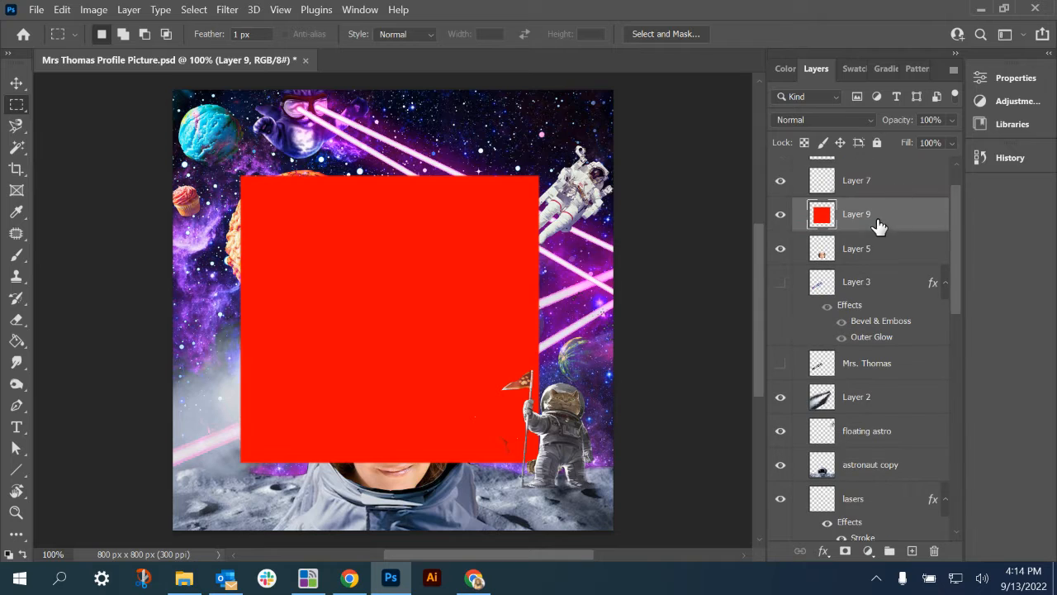
left_click_drag(867, 226, 876, 165)
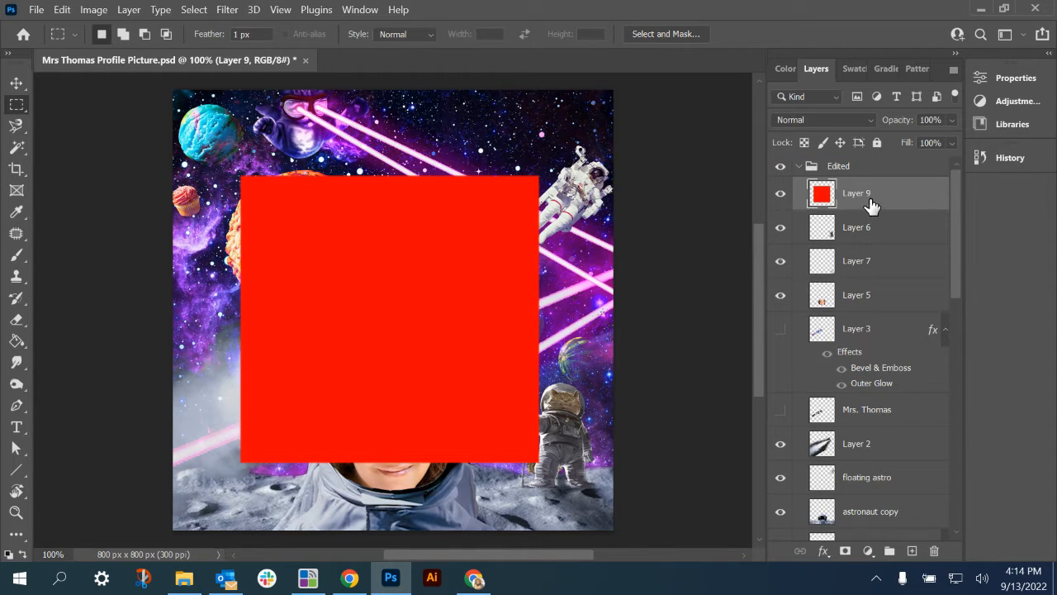
scroll(441, 340, "up", 1)
scroll(460, 327, "down", 1)
key("ctrl+s")
- Add a black layer mask that hides the red square, then disable the mask and re-enable it
left_click(845, 552, "alt")
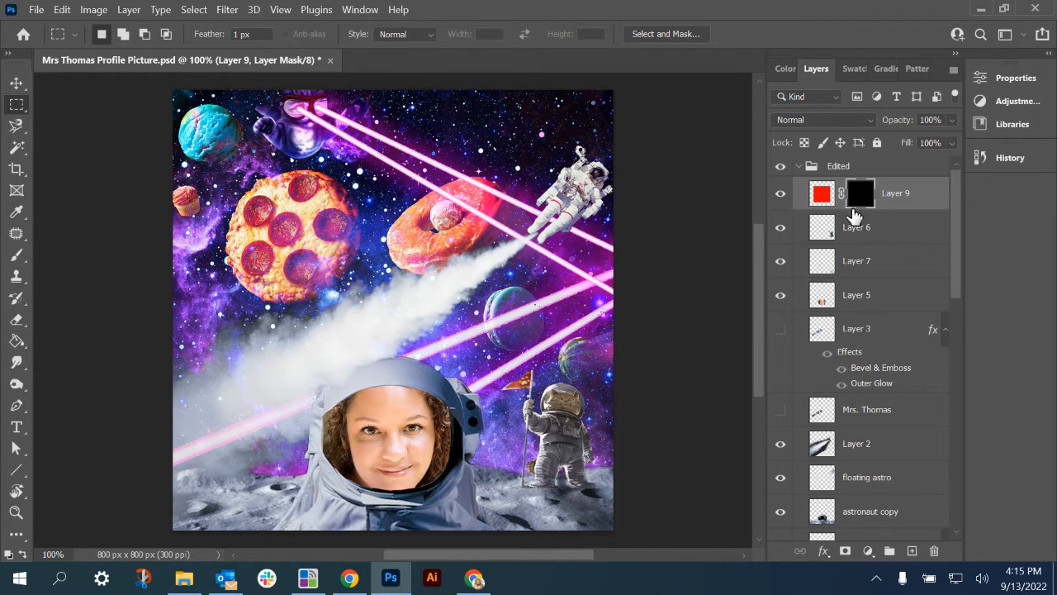
right_click(862, 202)
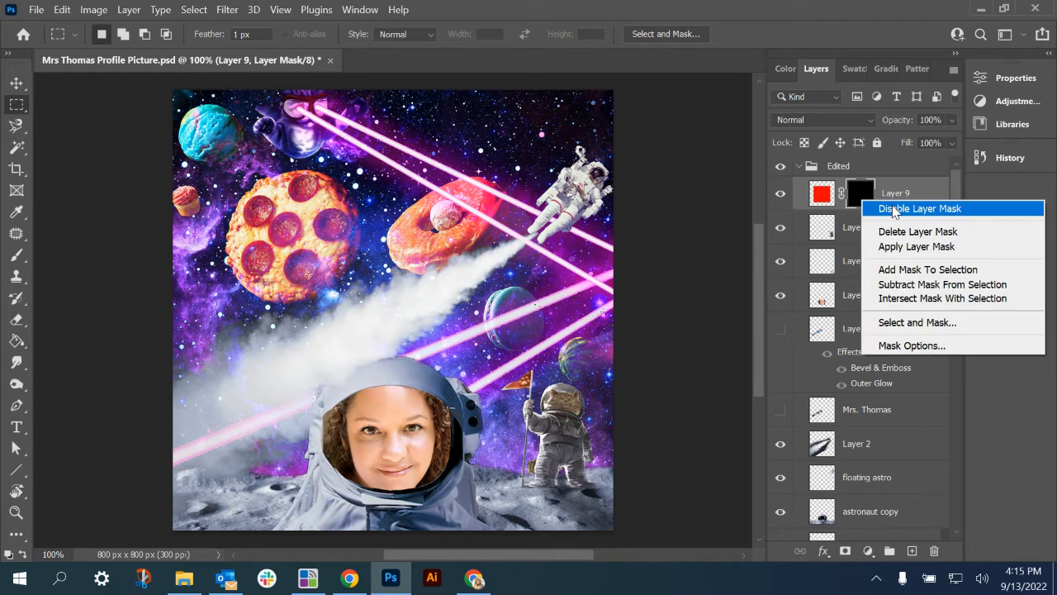
left_click(900, 209)
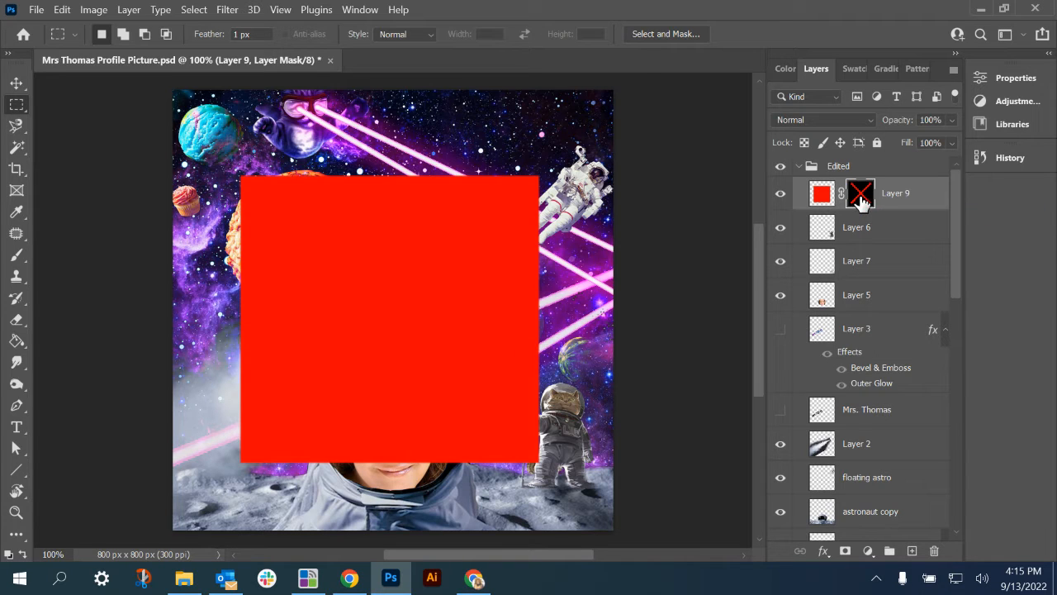
left_click(862, 201)
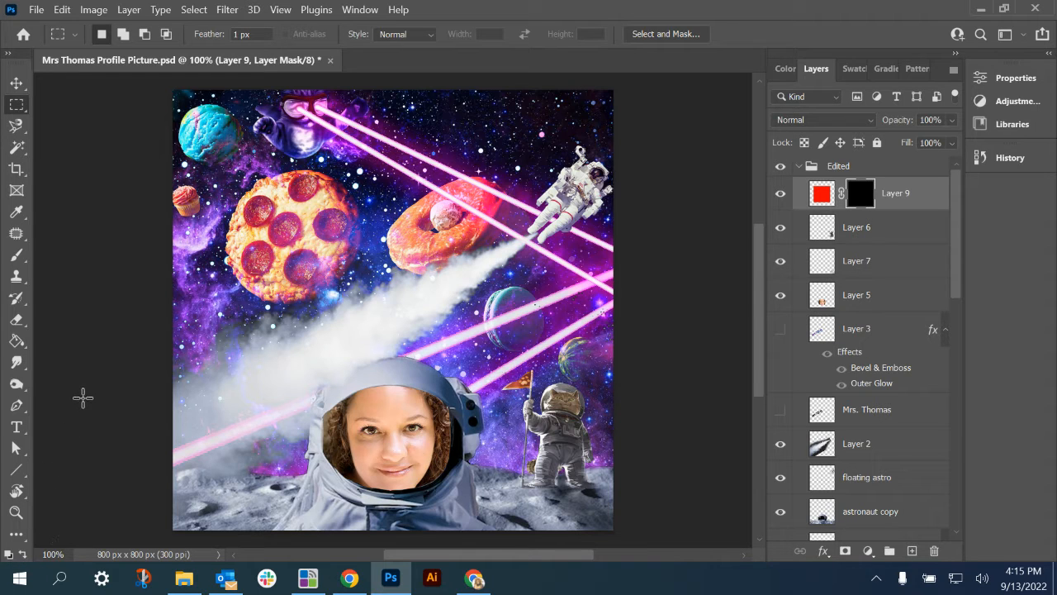
- Draw linear white-to-black gradients on the red square's mask in several directions, ending with a horizontal left-to-right fade
left_click(18, 350)
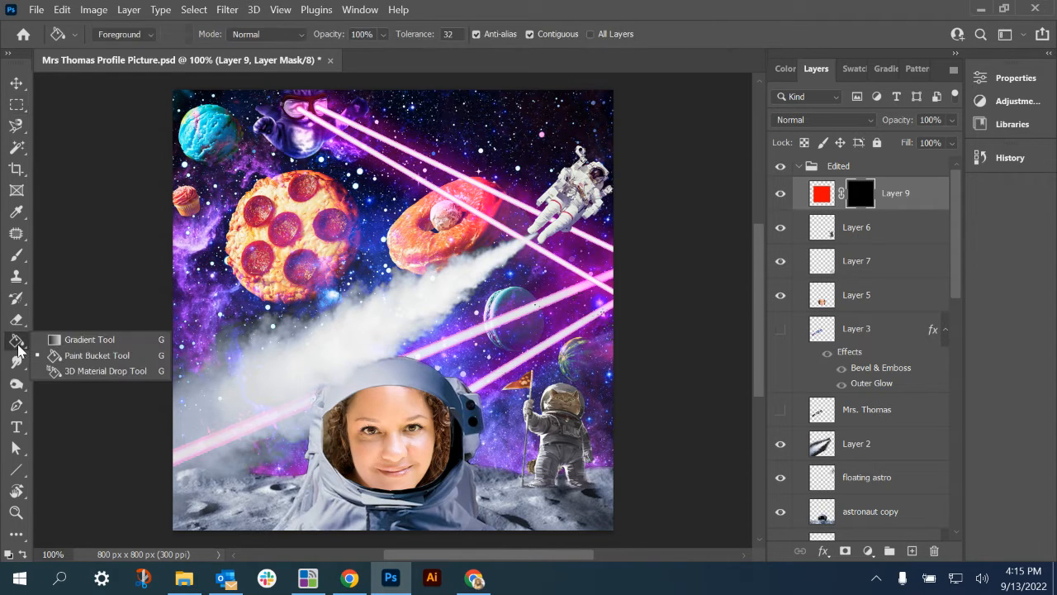
left_click(75, 342)
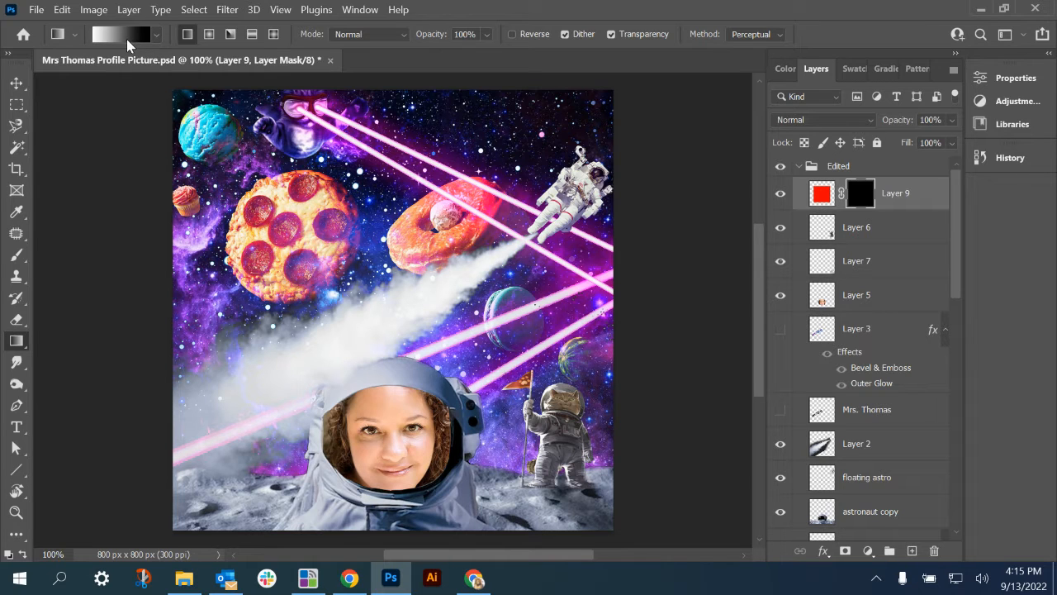
left_click_drag(285, 313, 496, 303)
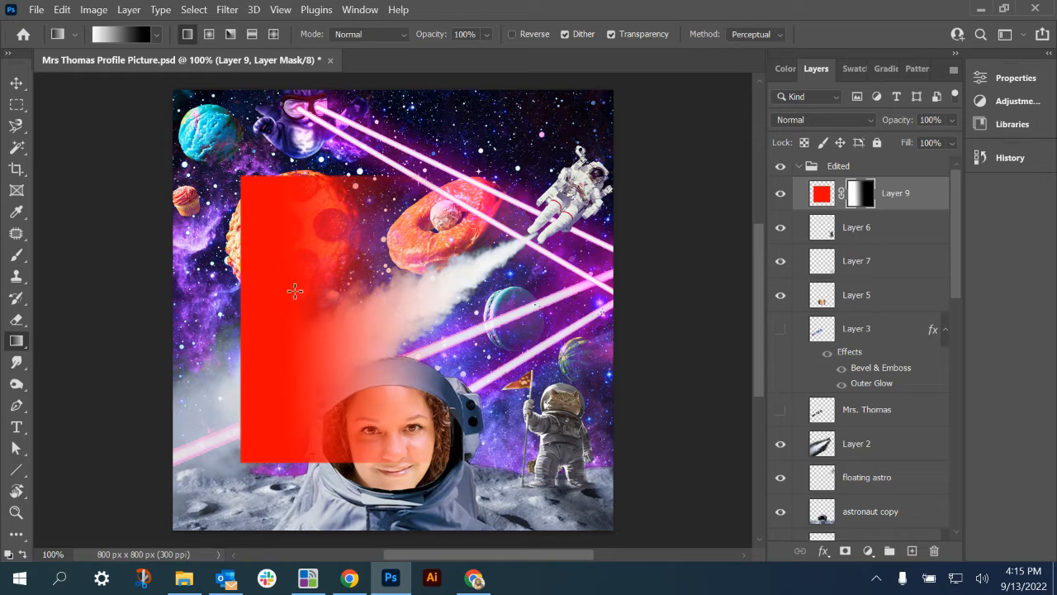
left_click_drag(329, 290, 521, 295)
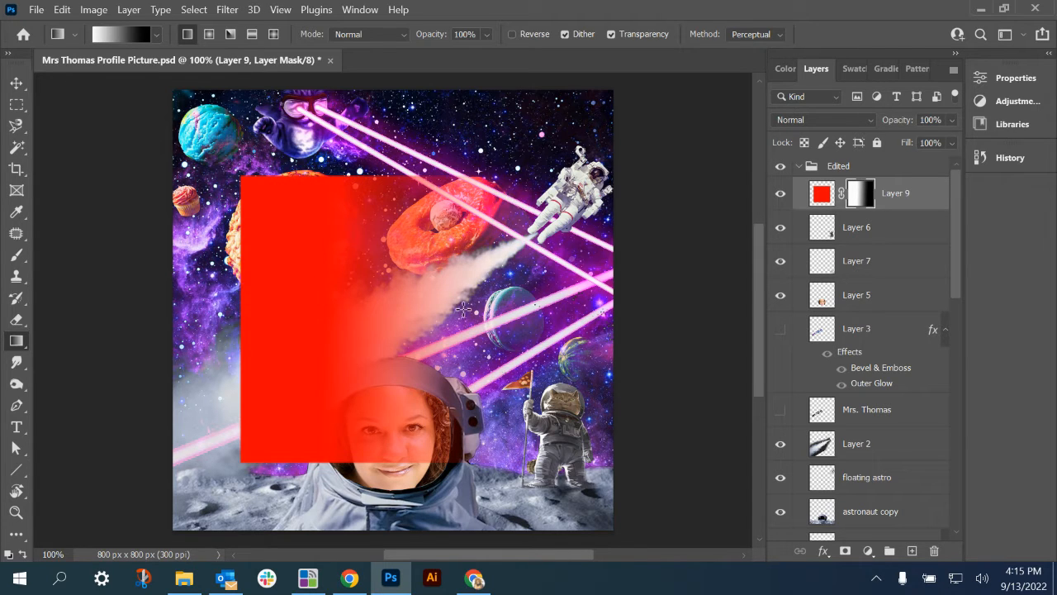
left_click_drag(517, 304, 399, 272)
left_click_drag(439, 195, 421, 243)
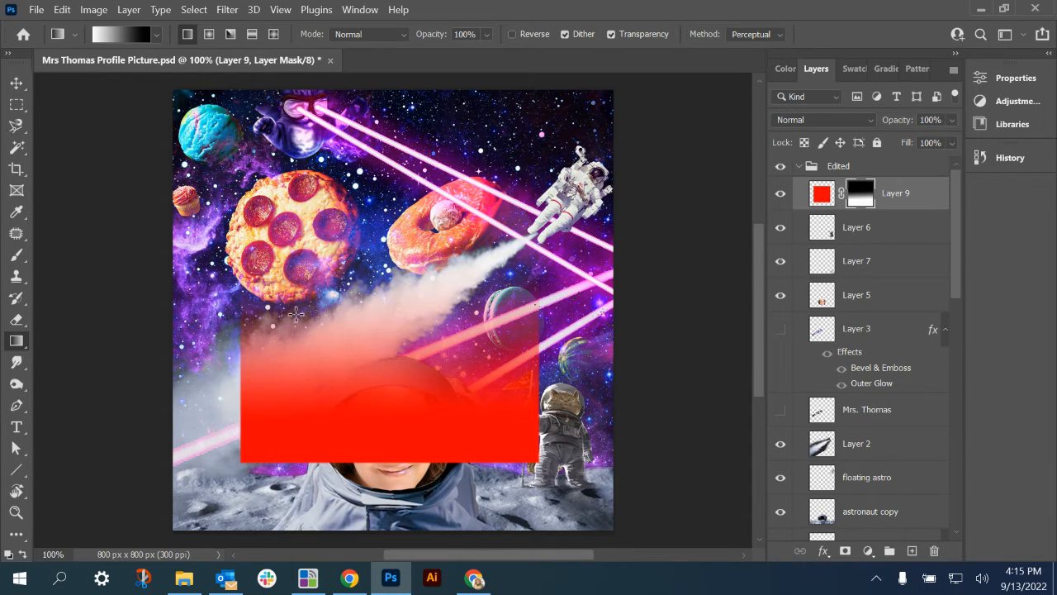
left_click_drag(297, 315, 447, 315)
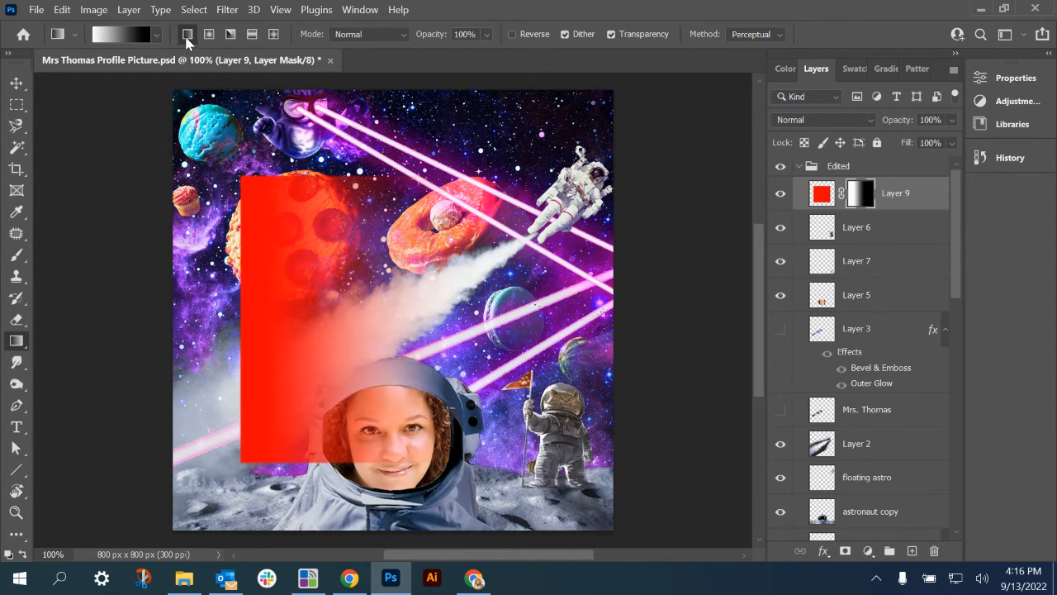
- Replace the mask's linear fade with radial white-to-black gradients starting near the middle of the red square
left_click(209, 34)
left_click_drag(343, 270, 494, 386)
left_click_drag(385, 287, 489, 377)
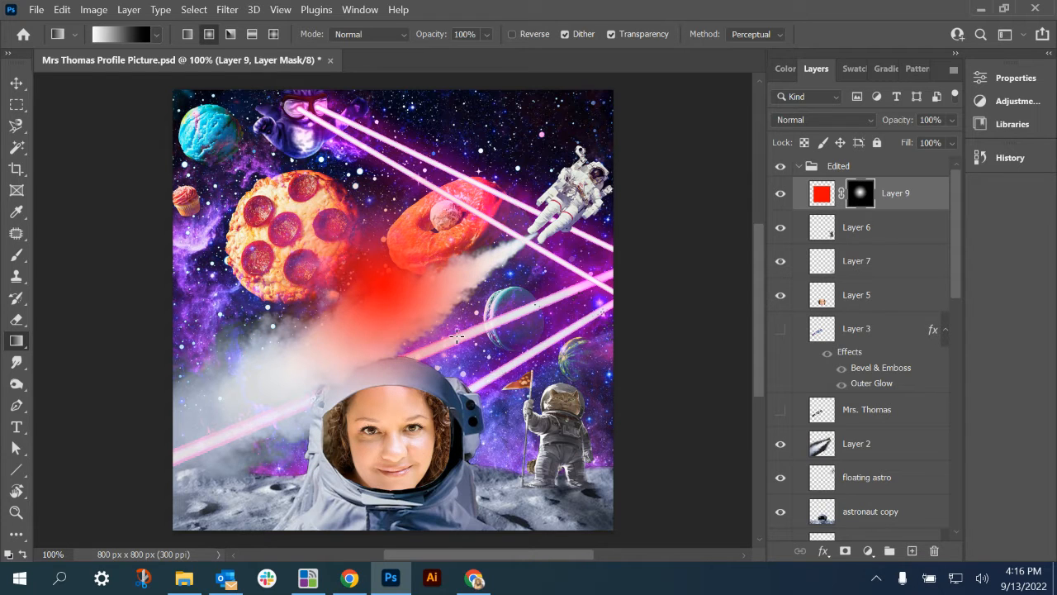
left_click_drag(361, 278, 239, 206)
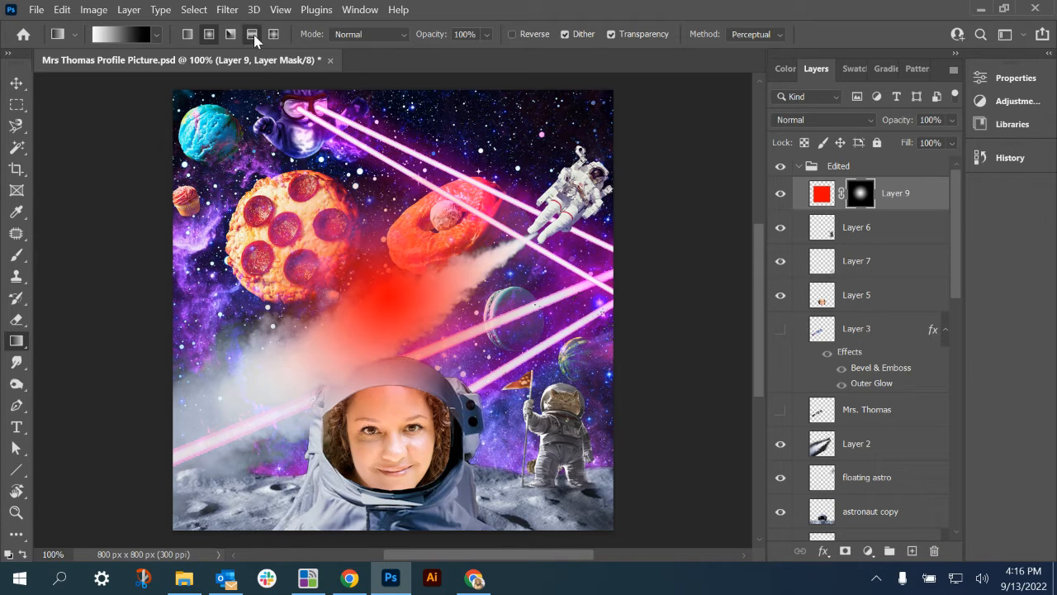
- Draw a diagonal linear gradient on the mask for comparison, then replace it with a radial gradient near the square's centre
left_click(209, 34)
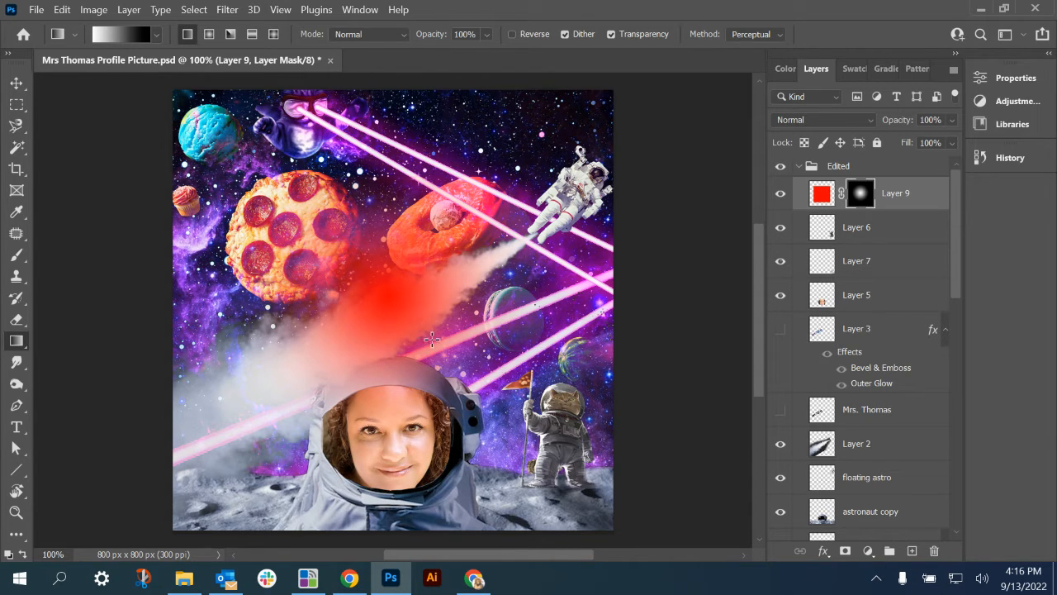
left_click_drag(307, 295, 462, 351)
left_click_drag(392, 306, 493, 353)
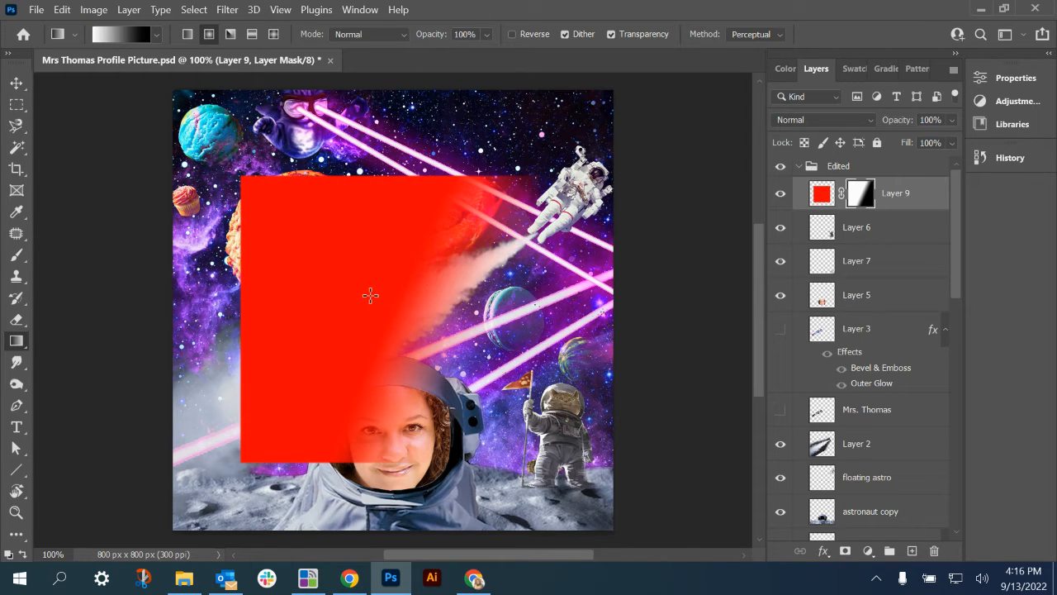
left_click_drag(370, 295, 477, 361)
left_click_drag(393, 316, 518, 396)
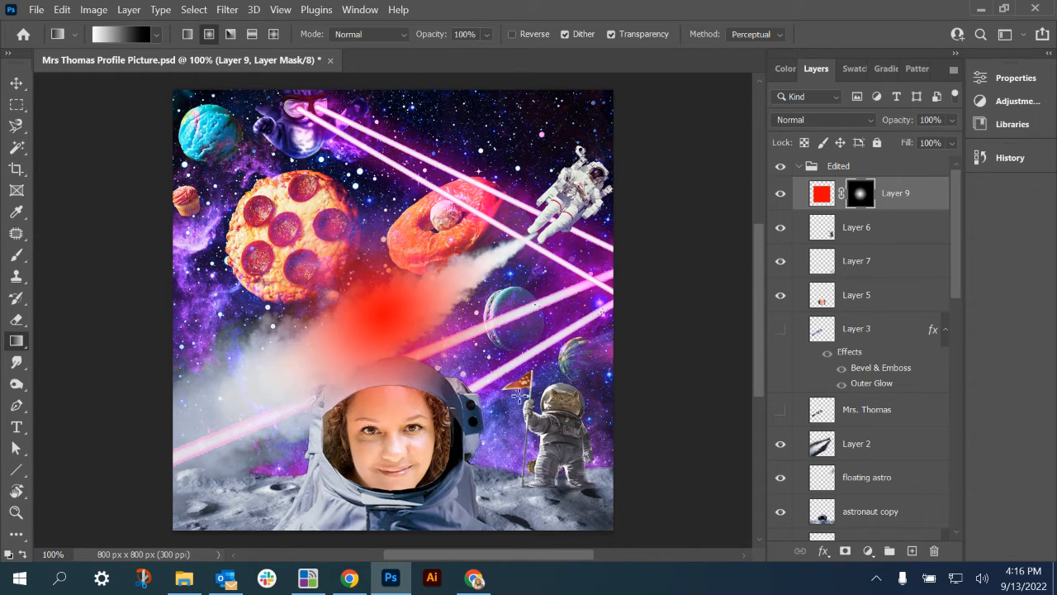
- Swap the gradient's colour stops so it runs from black at 0% to white at 100%
left_click(120, 38)
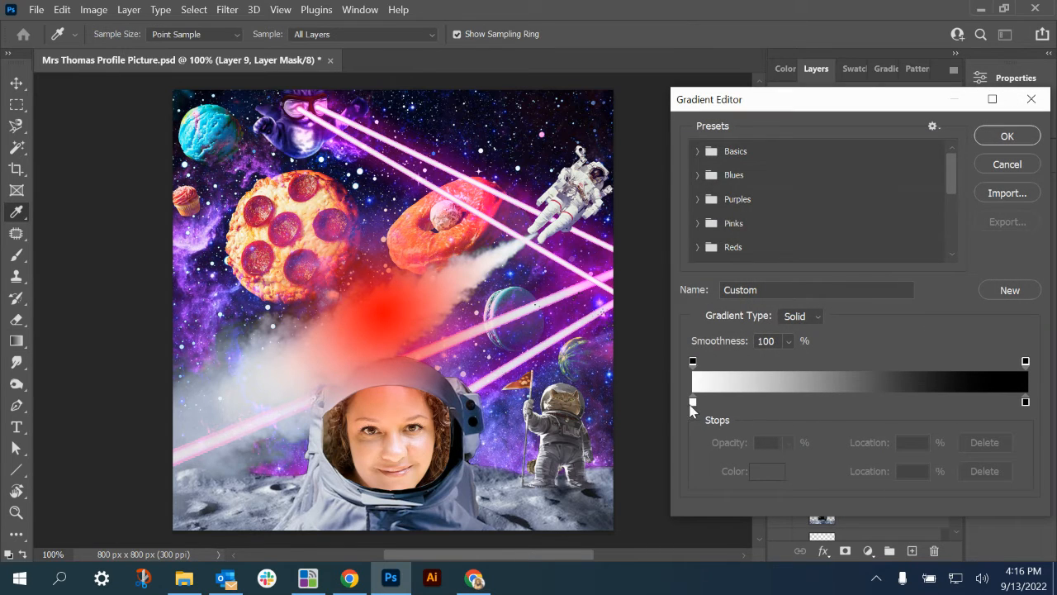
left_click_drag(692, 403, 917, 402)
left_click(1024, 402)
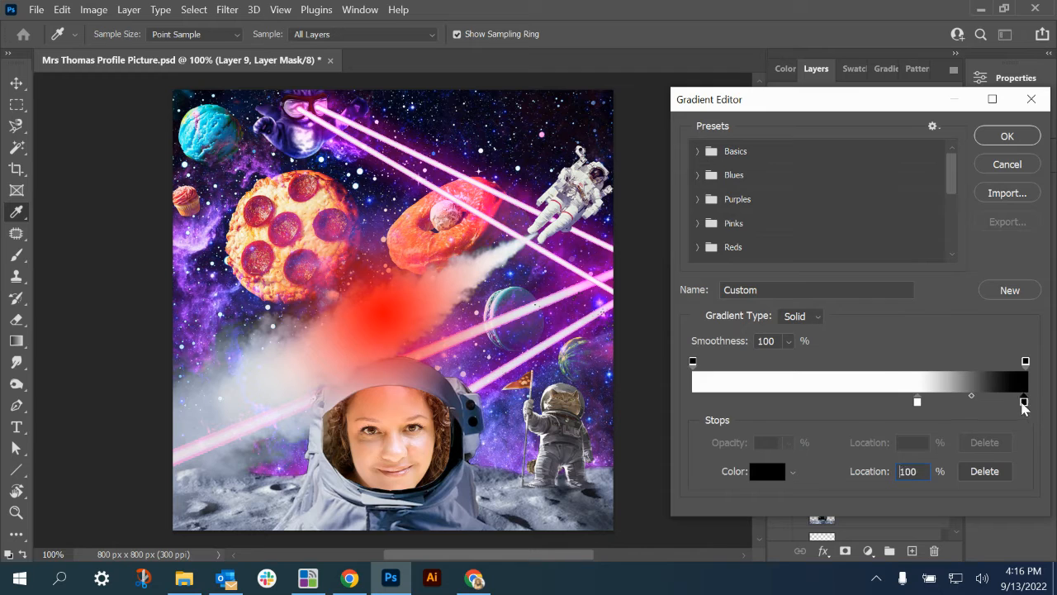
left_click_drag(1024, 402, 694, 403)
left_click_drag(917, 402, 1025, 402)
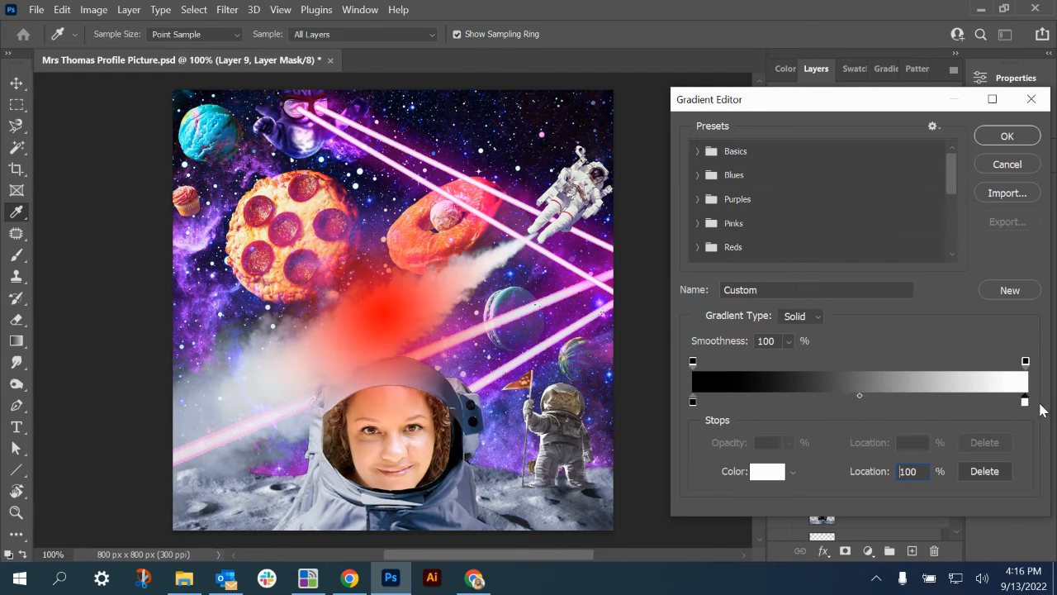
left_click(1008, 142)
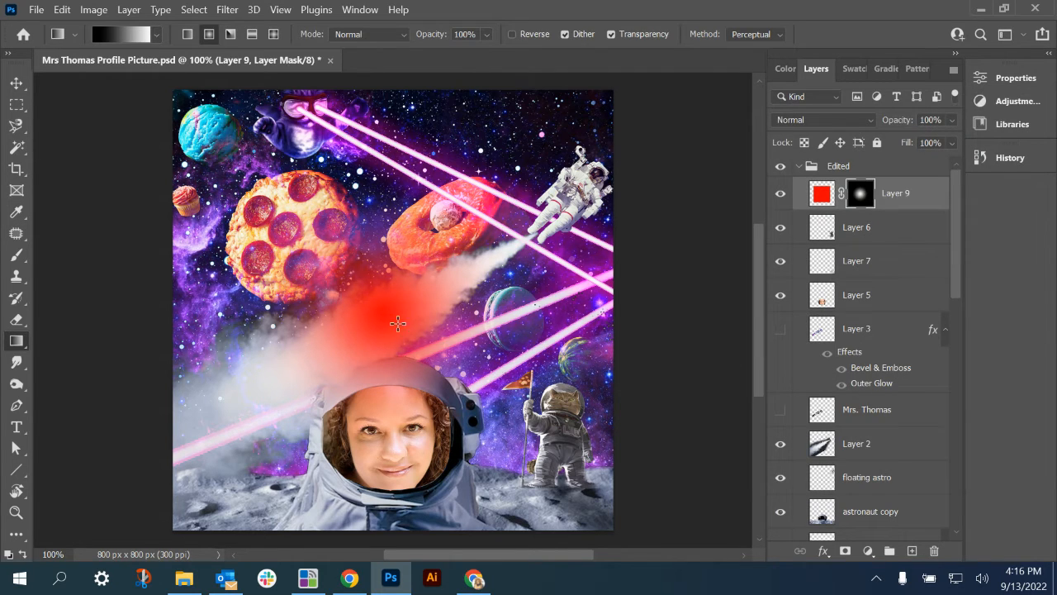
- Draw radial black-to-white gradients on the mask to fade out the middle of the red square, ending just above the face
left_click_drag(397, 323, 506, 399)
left_click_drag(396, 293, 527, 381)
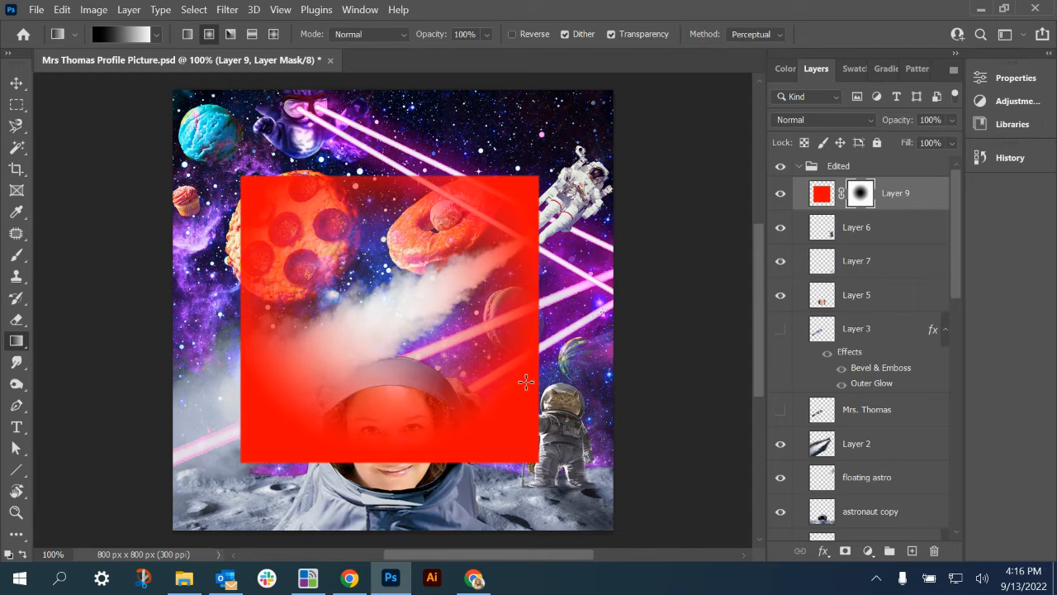
left_click_drag(401, 350, 531, 460)
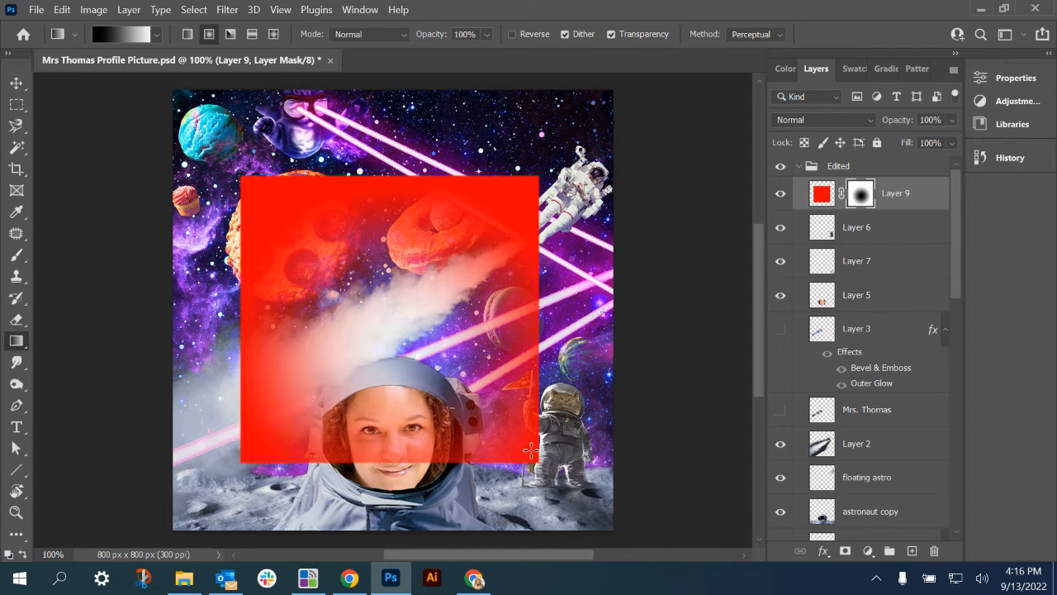
- Set the gradient back to white-to-black and redraw the radial fade on the mask near the red square's centre
left_click(119, 35)
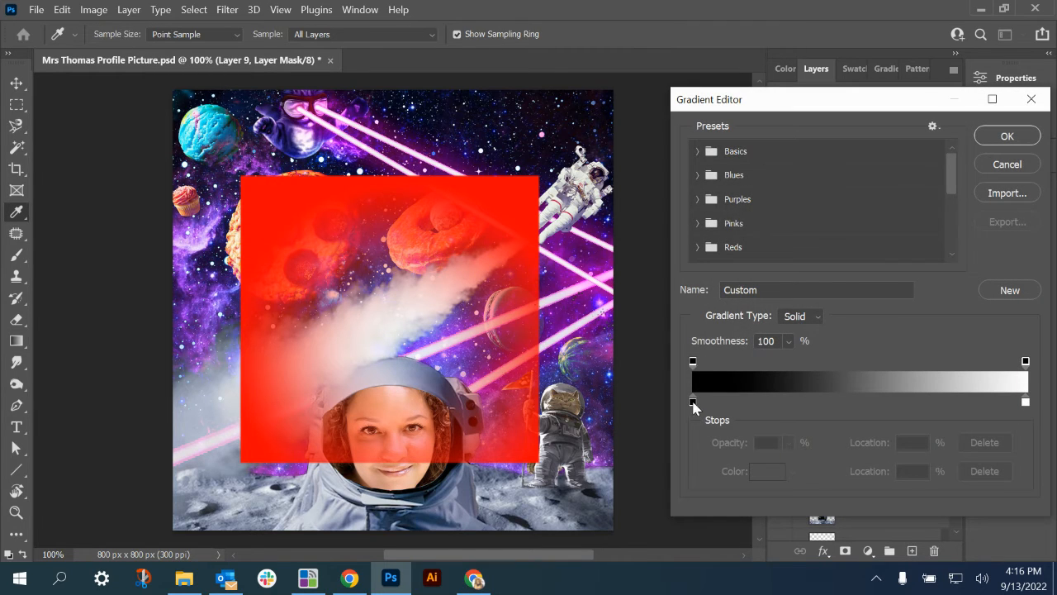
left_click_drag(694, 403, 909, 403)
left_click_drag(1025, 401, 692, 405)
left_click_drag(910, 402, 1025, 403)
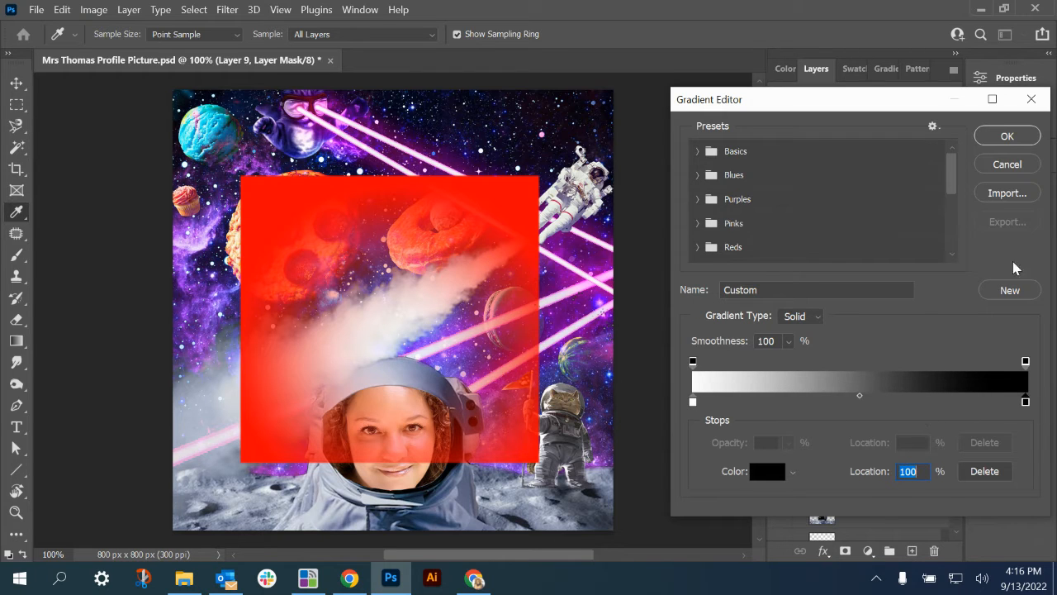
left_click(1010, 138)
left_click_drag(351, 313, 404, 339)
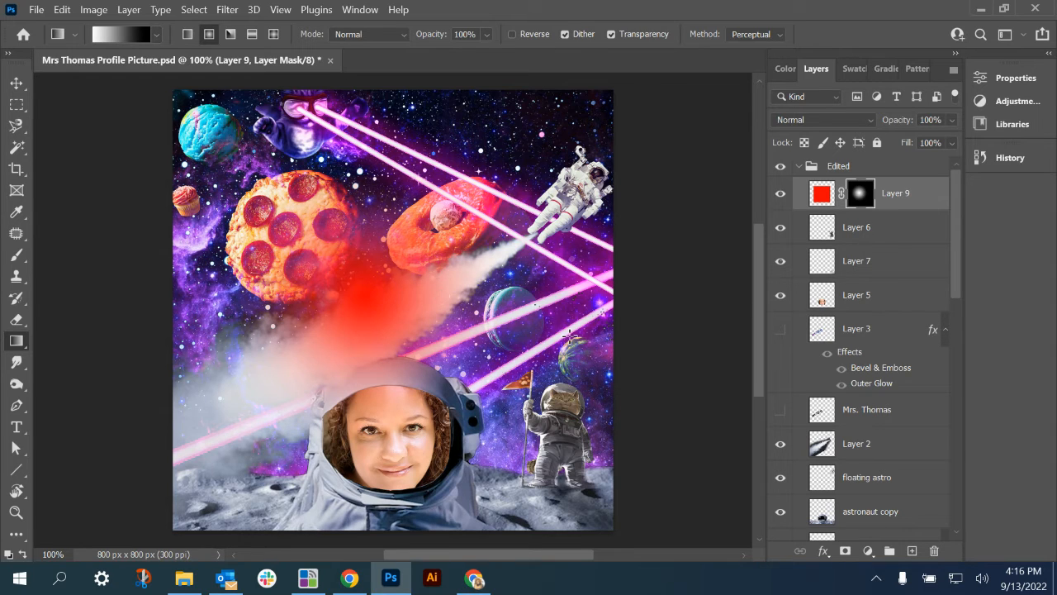
- Delete the layer mask from the red square's layer
right_click(865, 192)
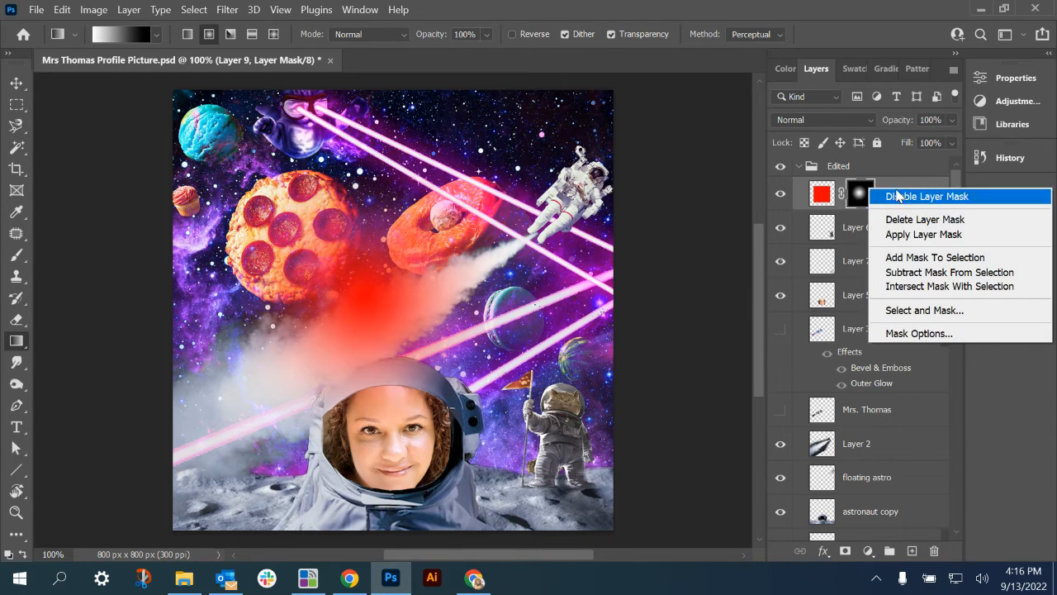
left_click(929, 221)
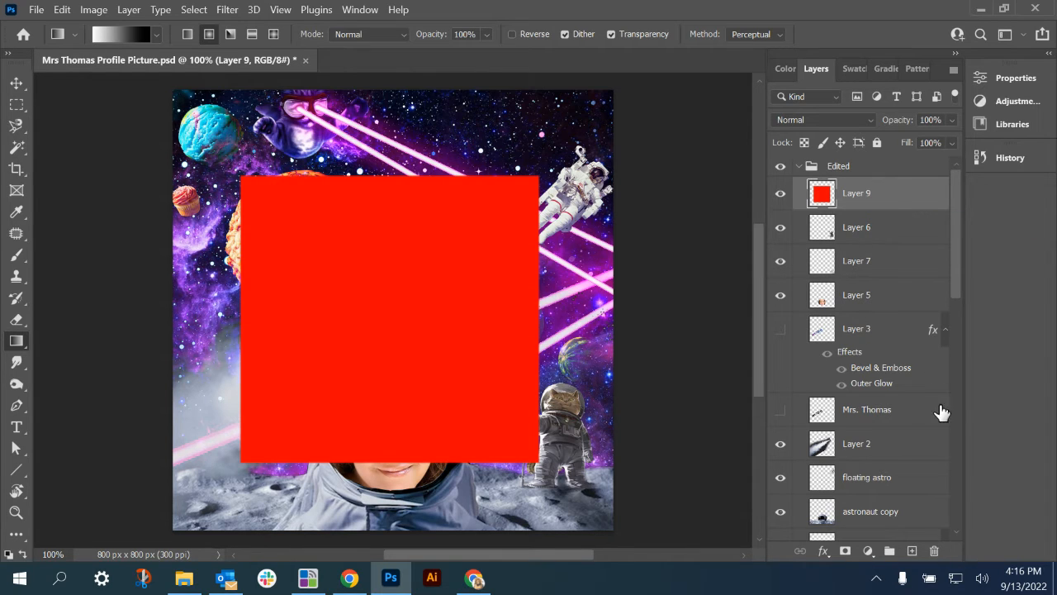
- Add a layer mask to the red square's layer and redraw radial white-to-black gradients, the last one centred just below the doughnut
left_click(846, 551)
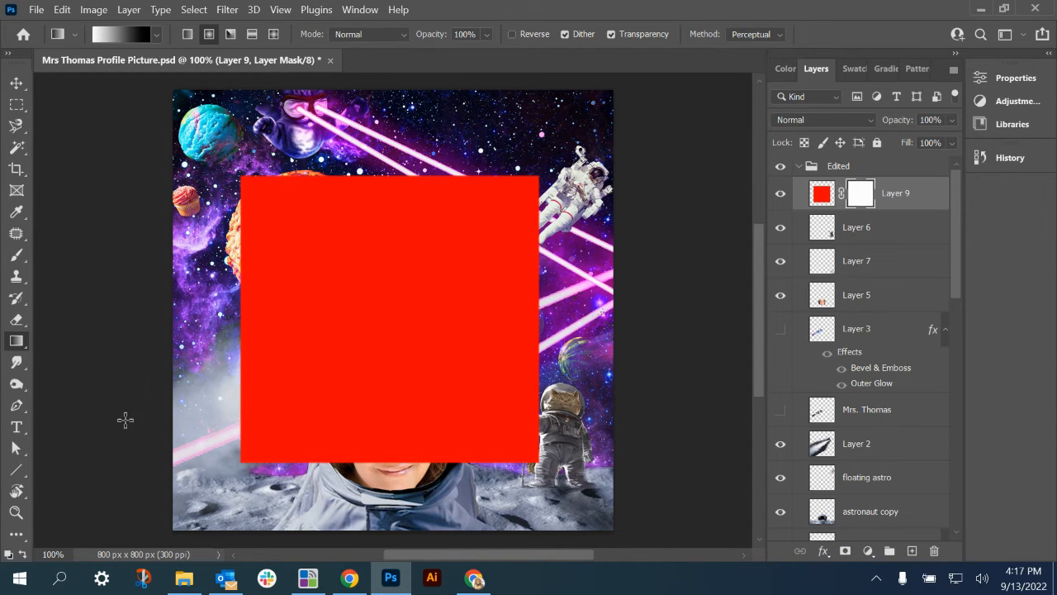
left_click_drag(397, 300, 601, 379)
left_click_drag(396, 318, 513, 390)
left_click_drag(429, 342, 513, 393)
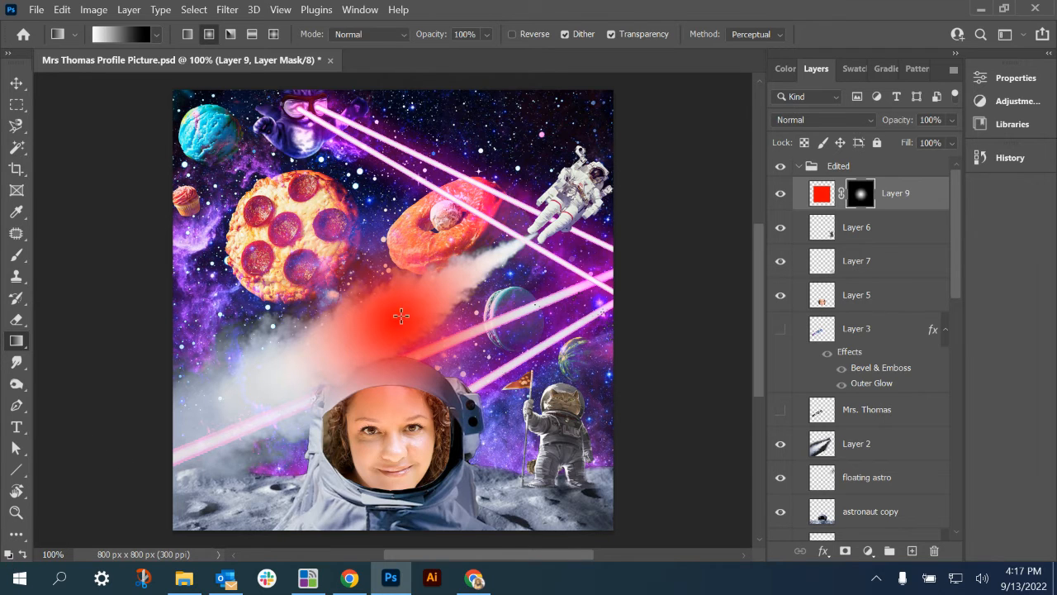
left_click_drag(411, 266, 368, 345)
left_click_drag(375, 270, 491, 333)
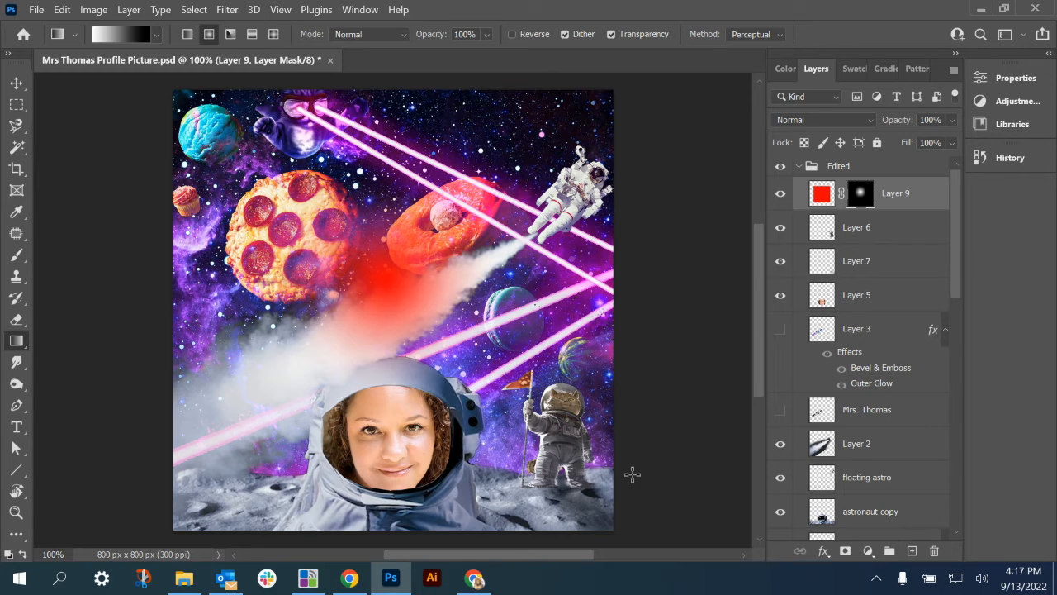
- Hide the red square's layer, select Layer 5 and toggle its visibility off and on to check its content
left_click(779, 195)
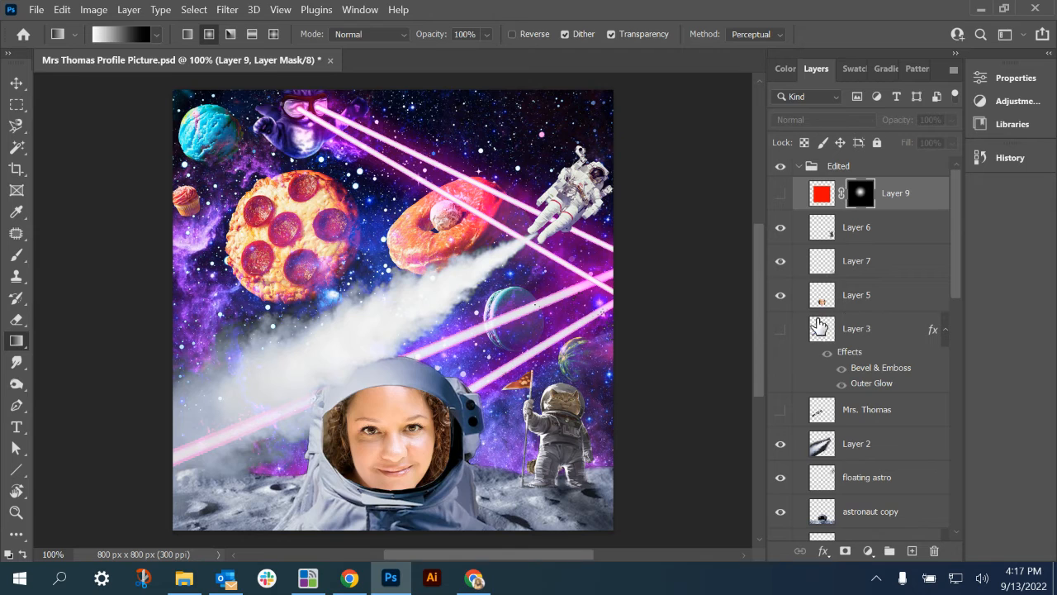
scroll(863, 299, "down", 1)
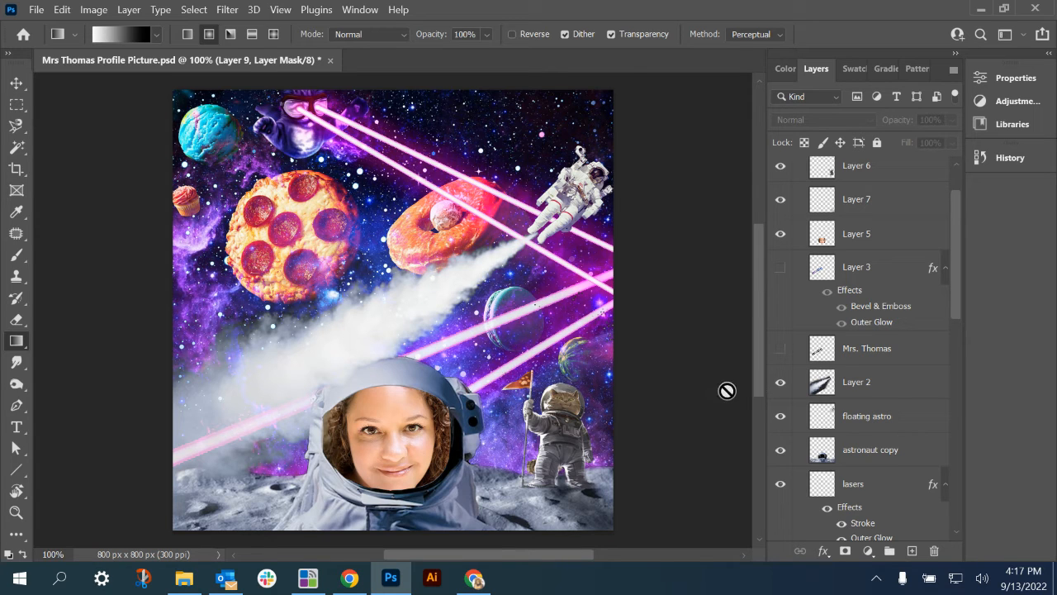
left_click(886, 238)
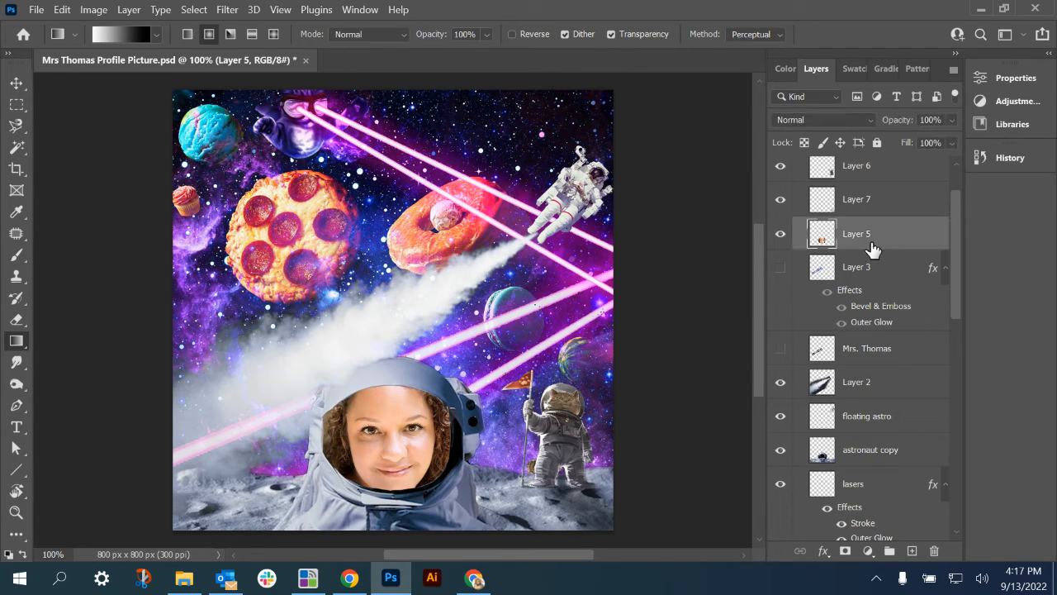
left_click(780, 237)
left_click(780, 239)
- Add a black layer mask to Layer 5 and draw radial white-to-black gradients from the middle of the helmet visor
left_click(845, 551, "alt")
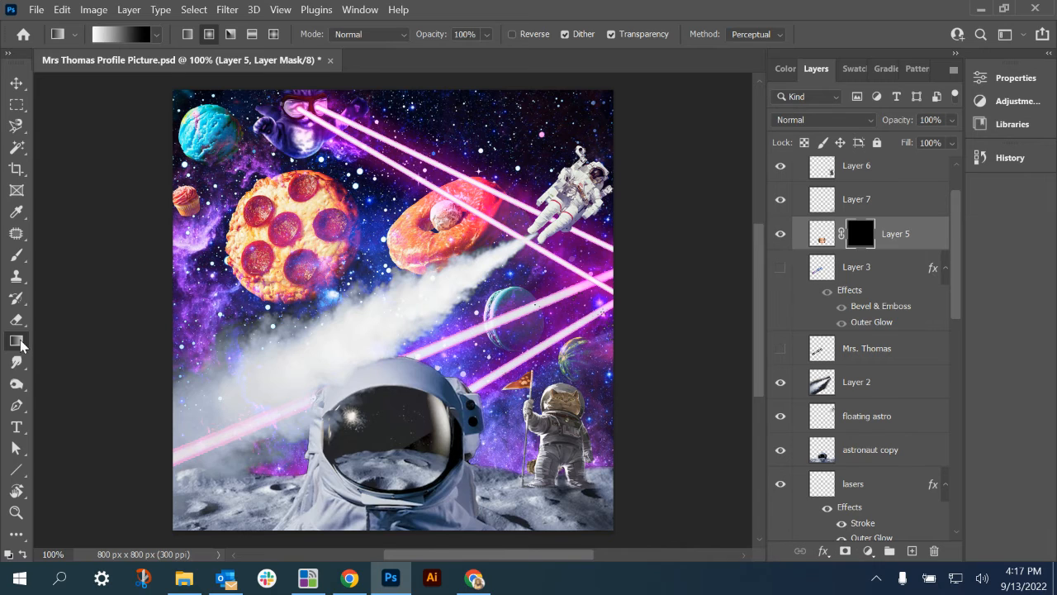
left_click_drag(395, 438, 487, 491)
left_click_drag(392, 439, 473, 493)
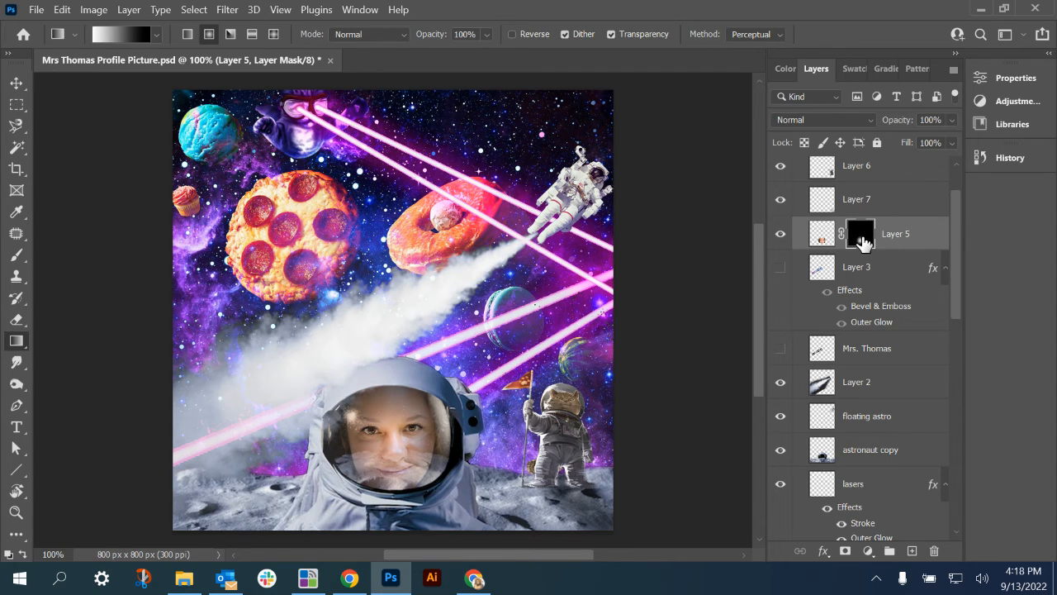
- Replace Layer 5's mask with a new black one and draw radial white-to-black gradients from the face's centre to the visor edge
right_click(861, 239)
left_click(908, 267)
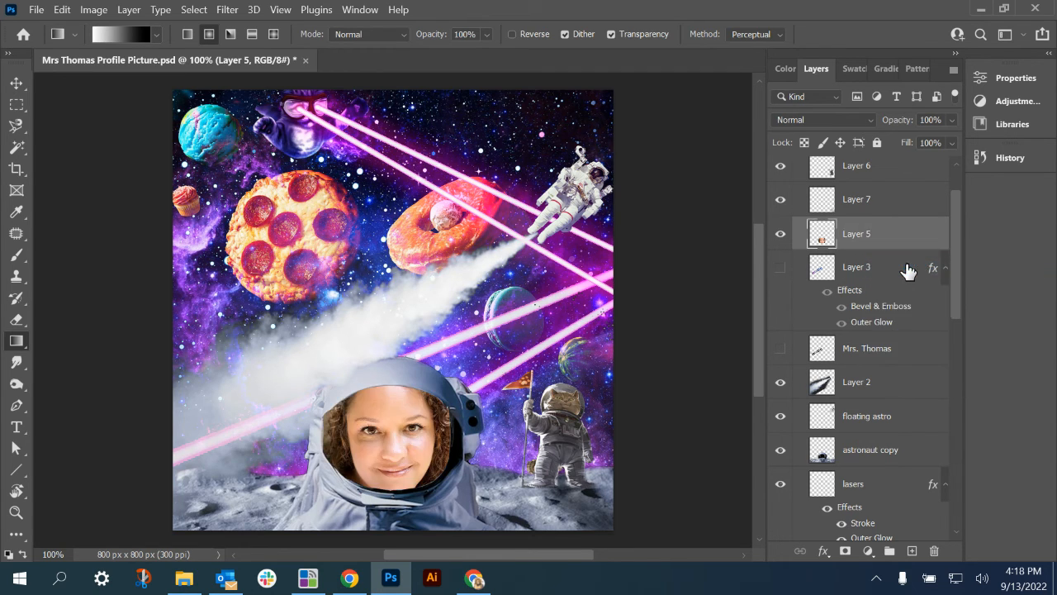
left_click(845, 551, "alt")
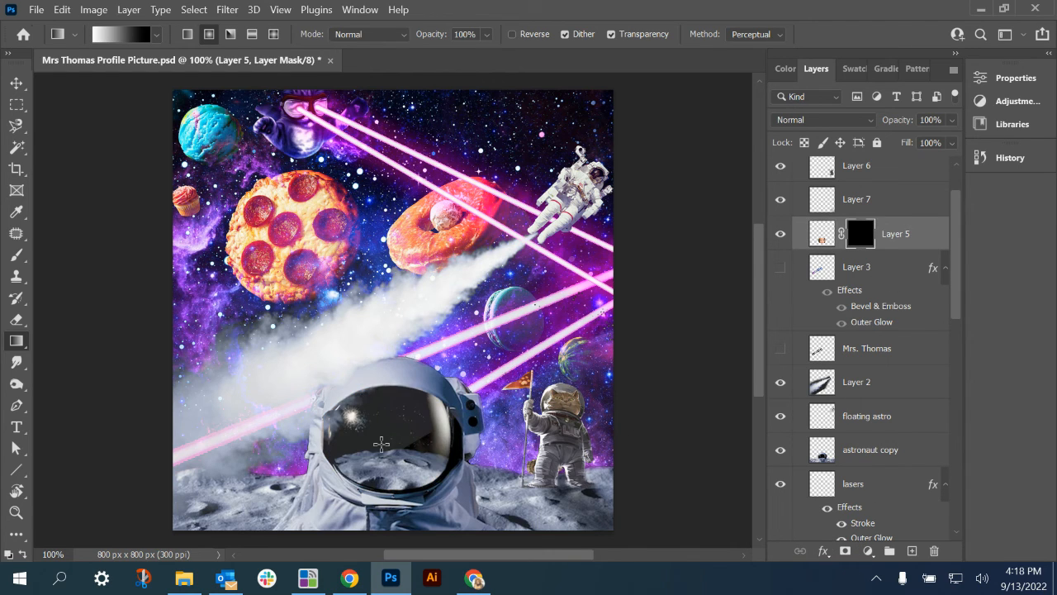
left_click_drag(386, 436, 471, 479)
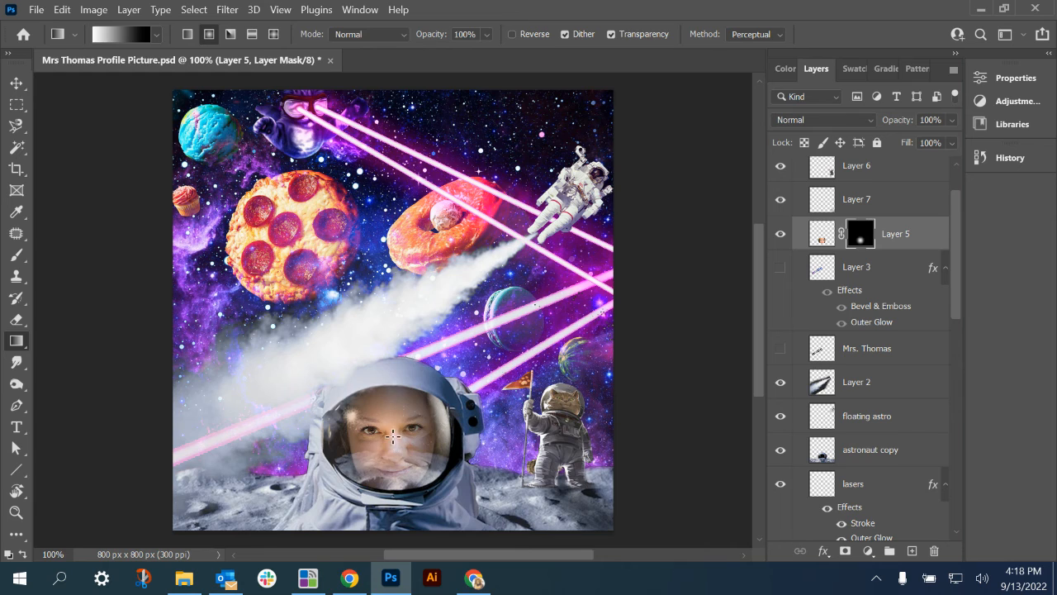
left_click_drag(393, 436, 473, 491)
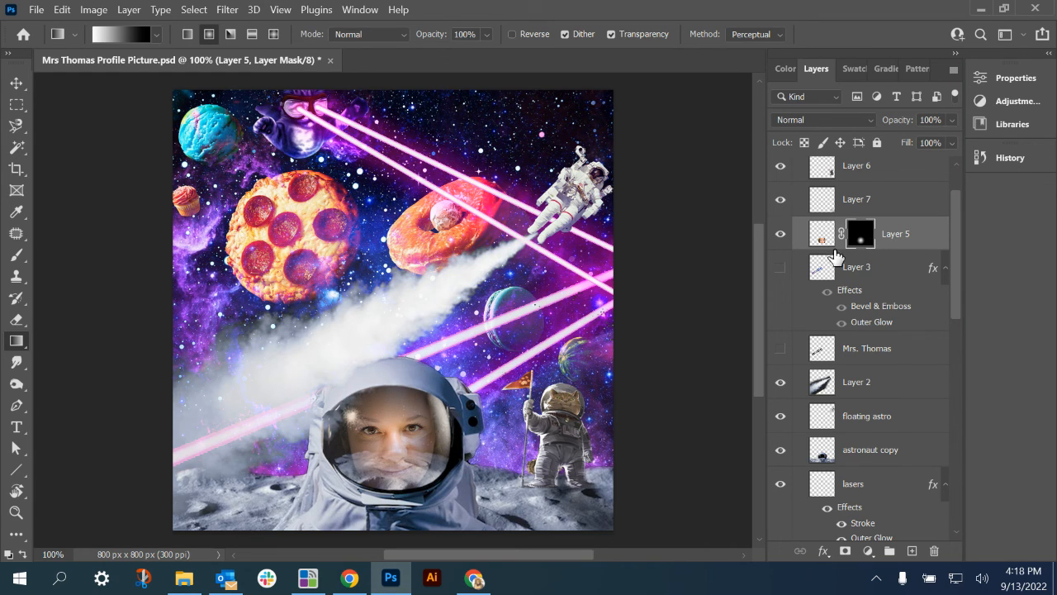
- Try drawing radial gradients over the visor on Layer 5's image instead of its mask, and undo them
left_click(821, 237)
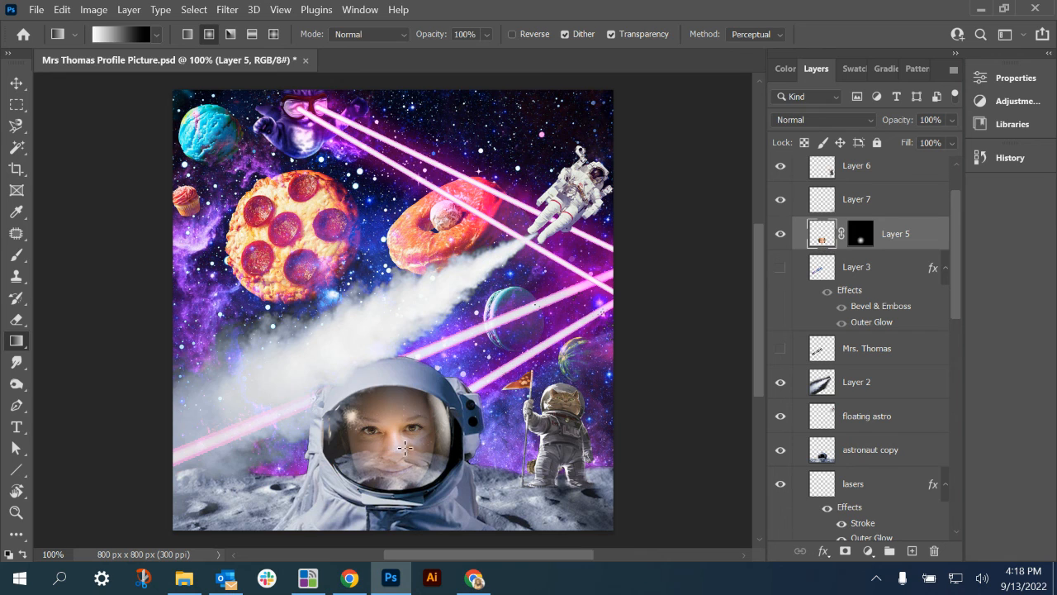
left_click_drag(379, 438, 549, 487)
left_click_drag(435, 452, 528, 482)
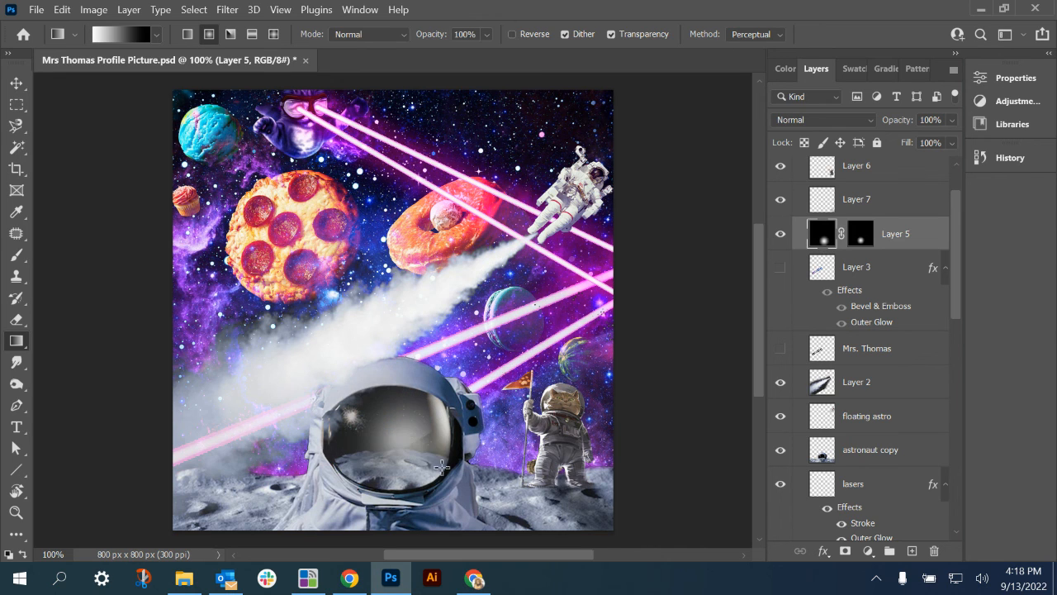
left_click_drag(408, 432, 276, 463)
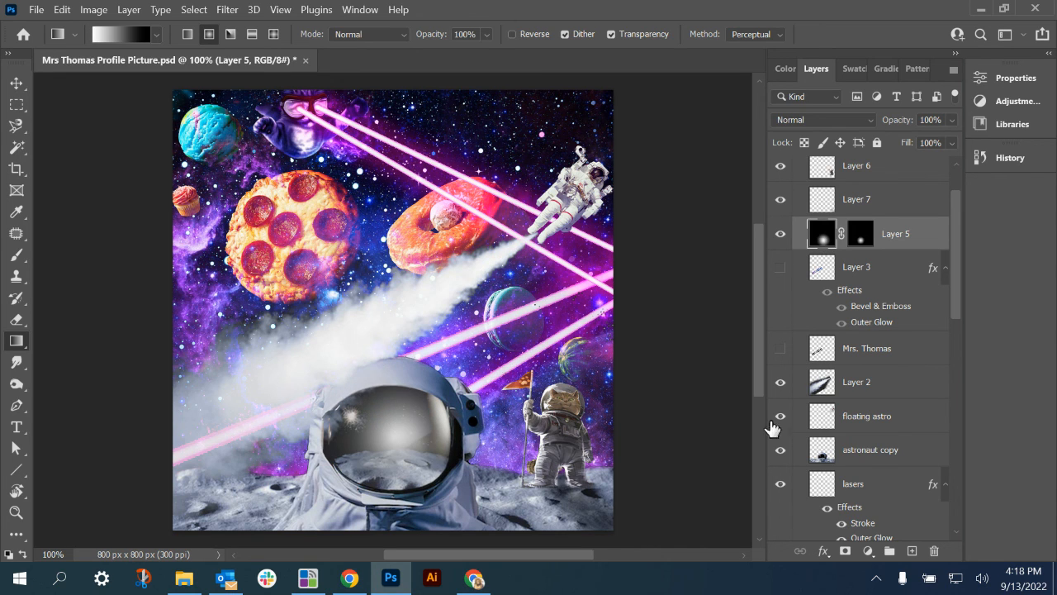
key("ctrl+z")
key("ctrl+z")
key("ctrl+z")
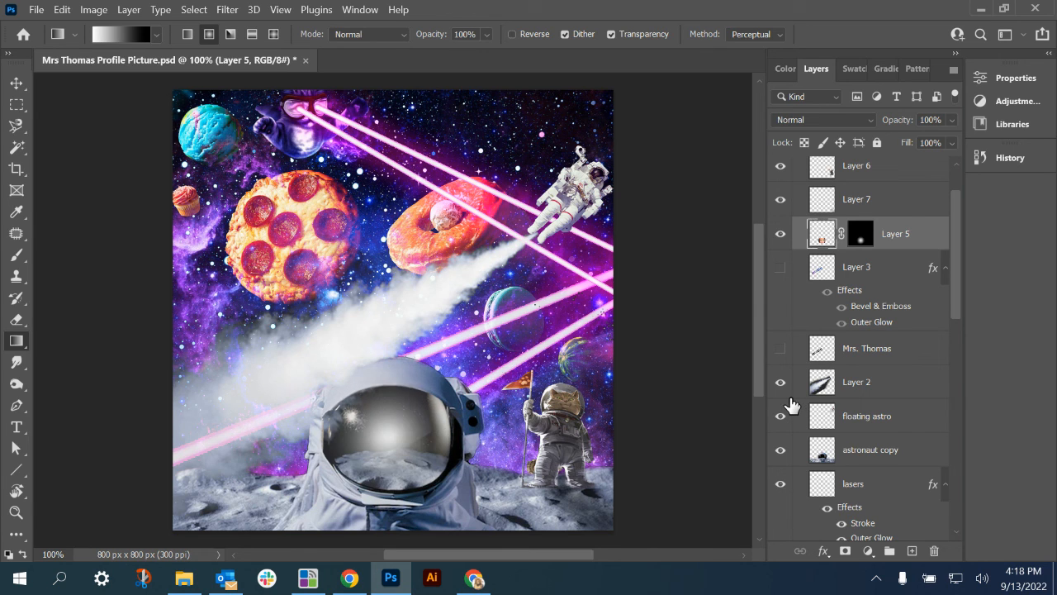